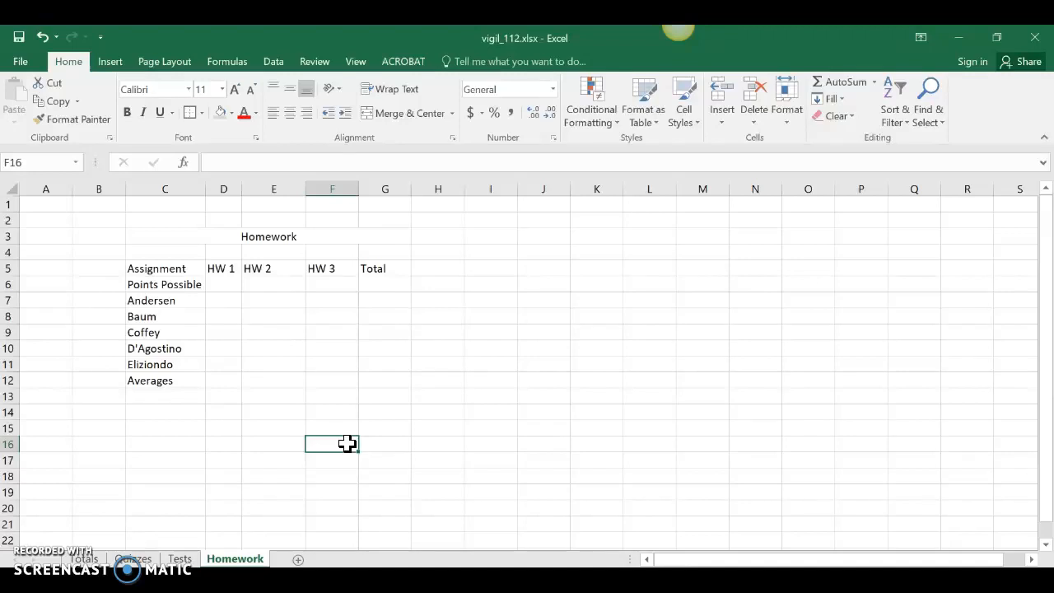
Apply All Borders gridlines to the Homework table range C5:G12
left_click_drag(179, 302, 172, 364)
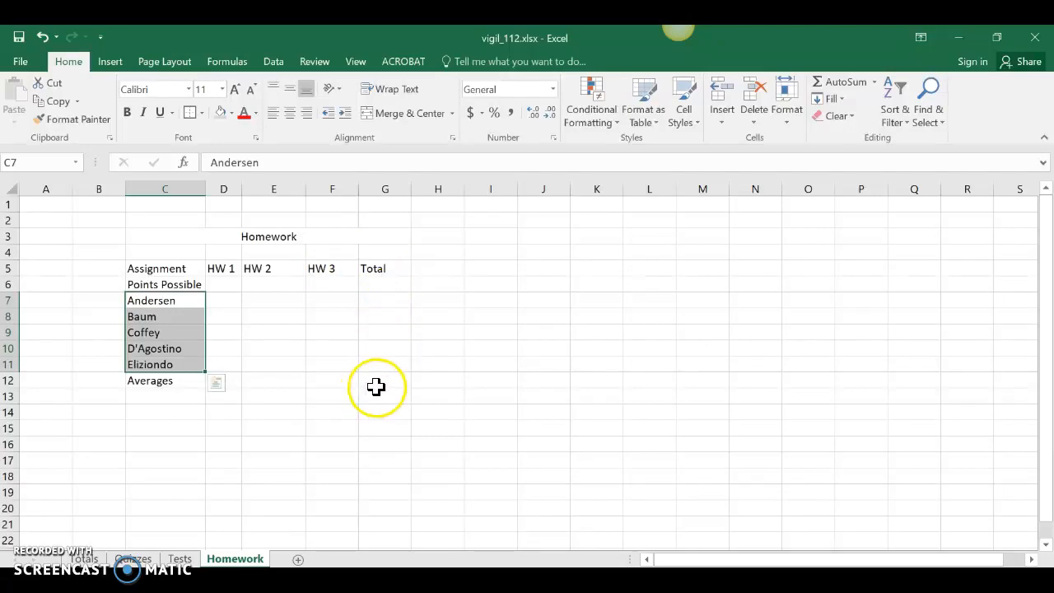
left_click(332, 412)
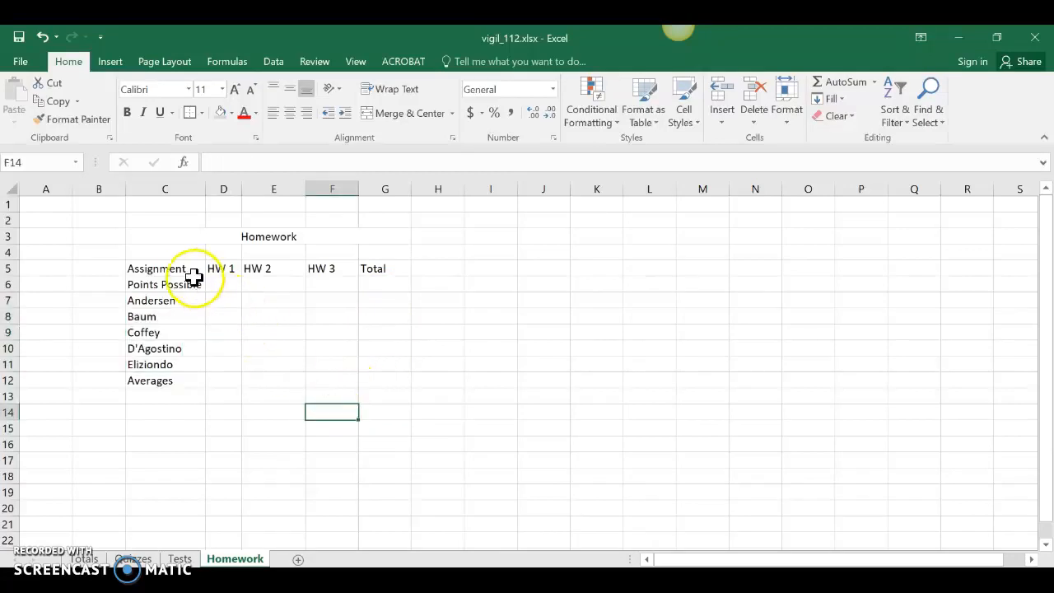
left_click_drag(183, 270, 379, 384)
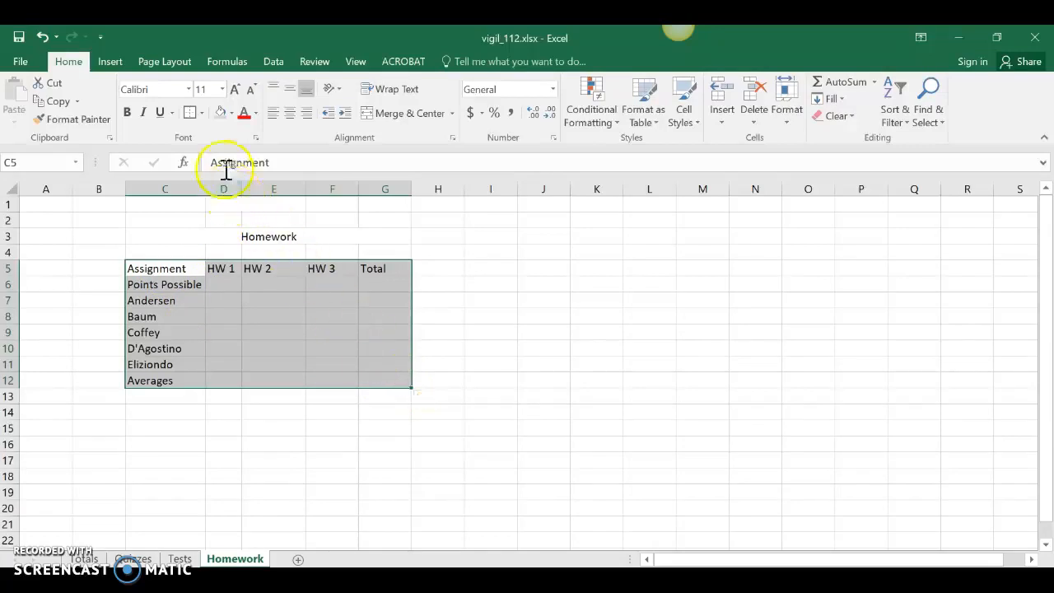
left_click(203, 113)
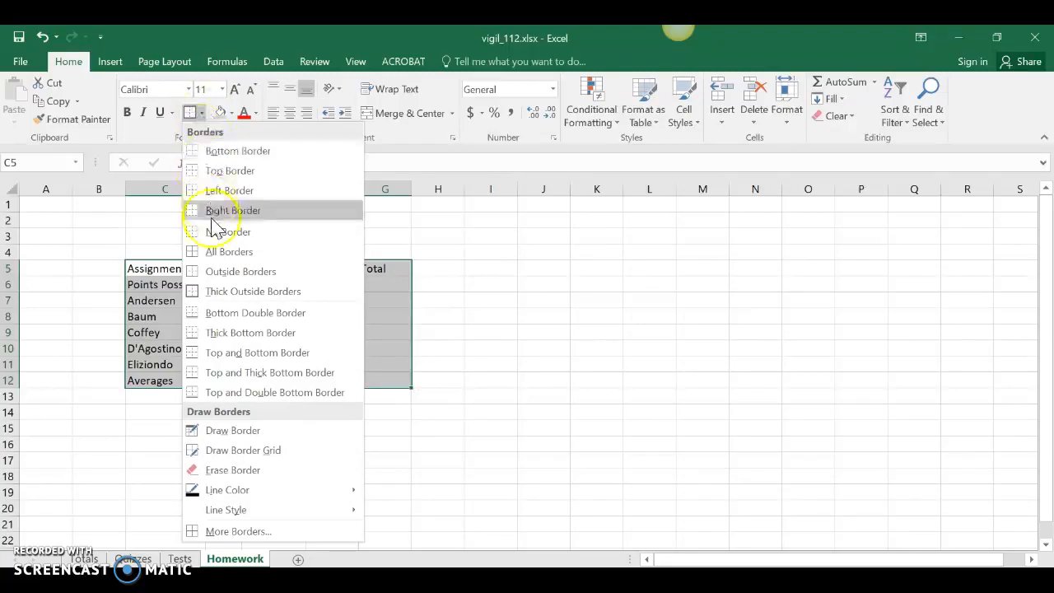
left_click(238, 259)
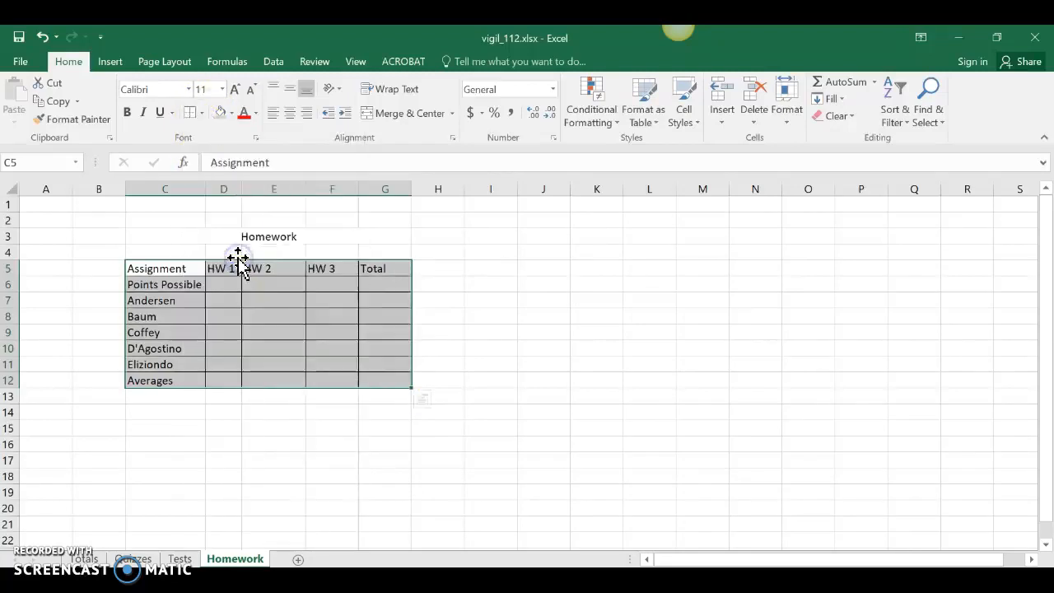
left_click(237, 424)
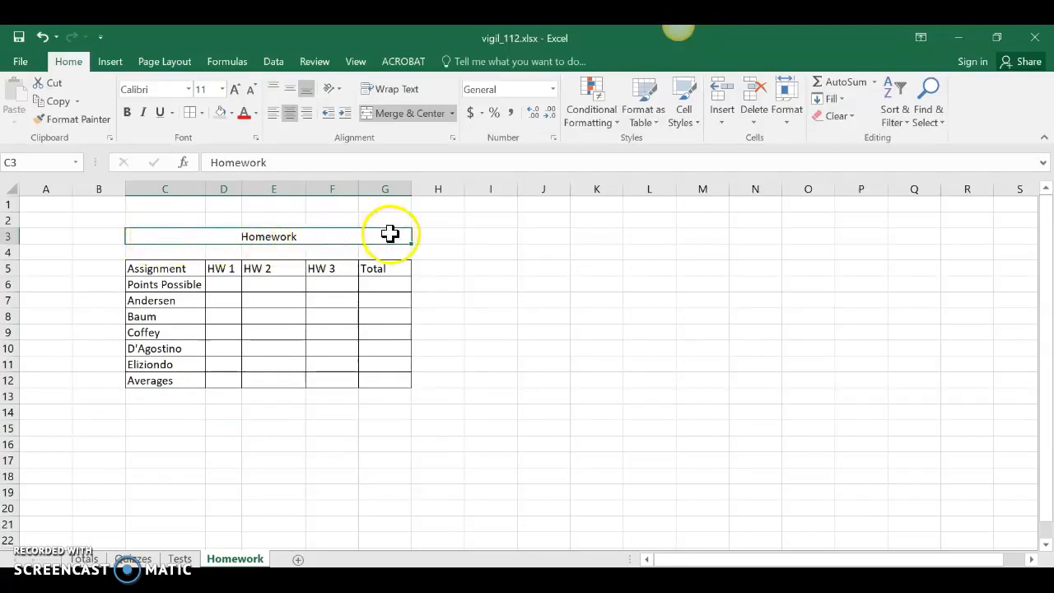
Put a Thick Outside Border around the merged Homework title in C3
left_click(202, 113)
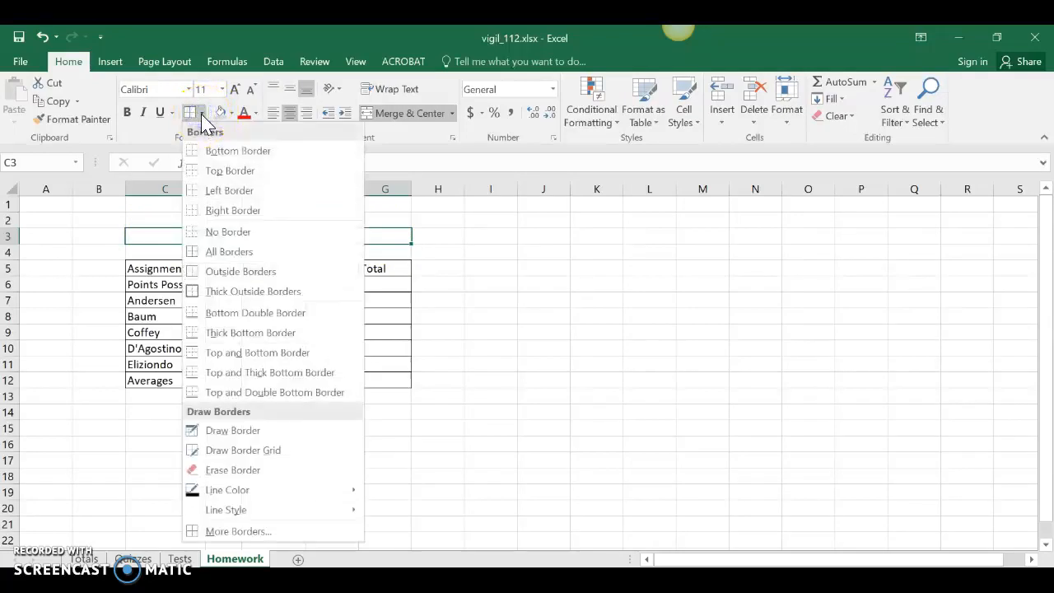
left_click(224, 294)
left_click(204, 435)
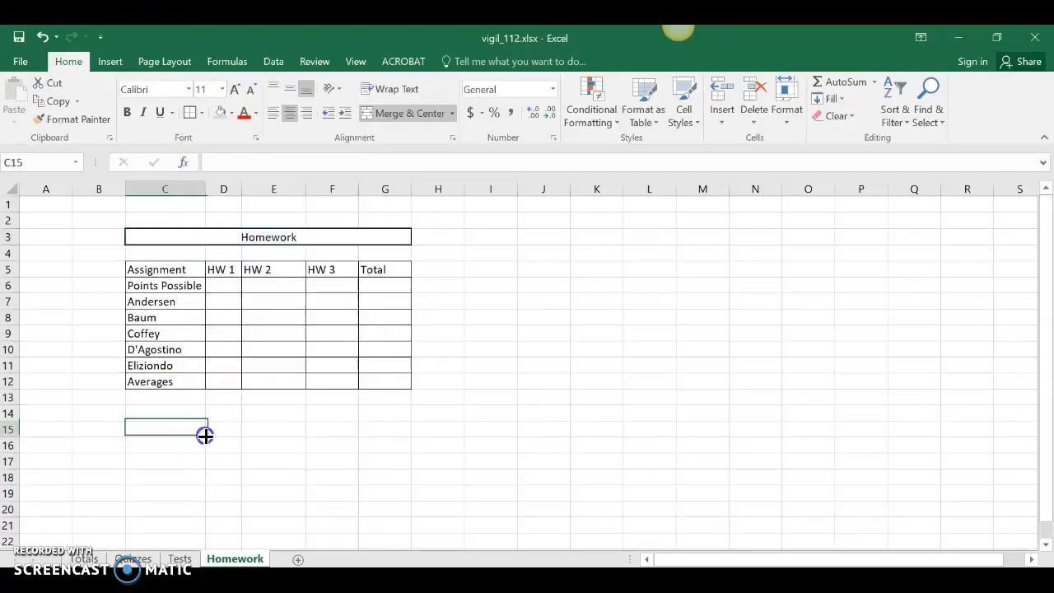
Make the Homework title bold, 12 pt, with a light gold fill
left_click(316, 241)
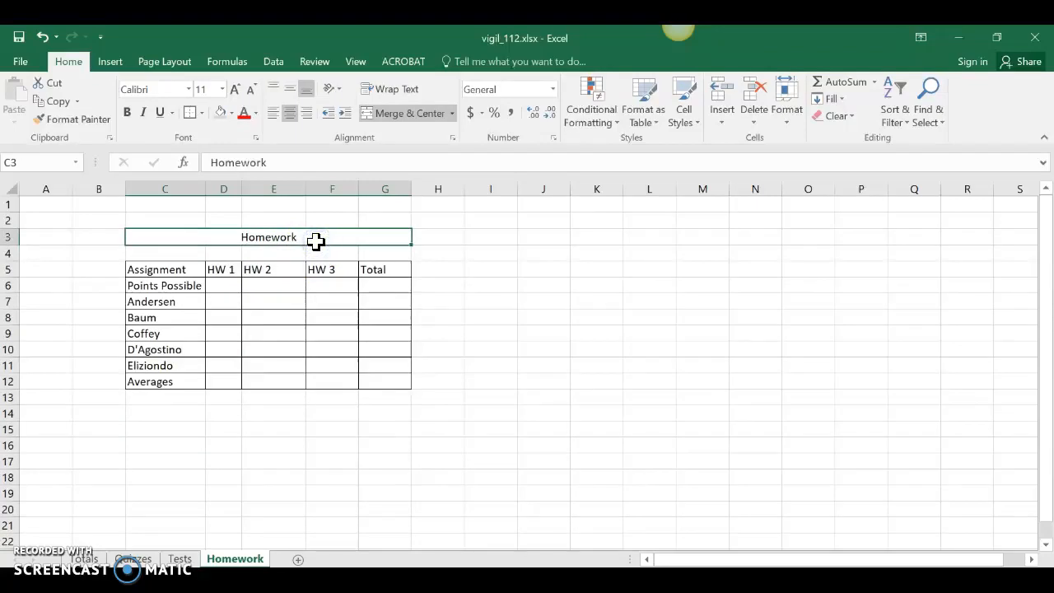
left_click(126, 115)
left_click(126, 115)
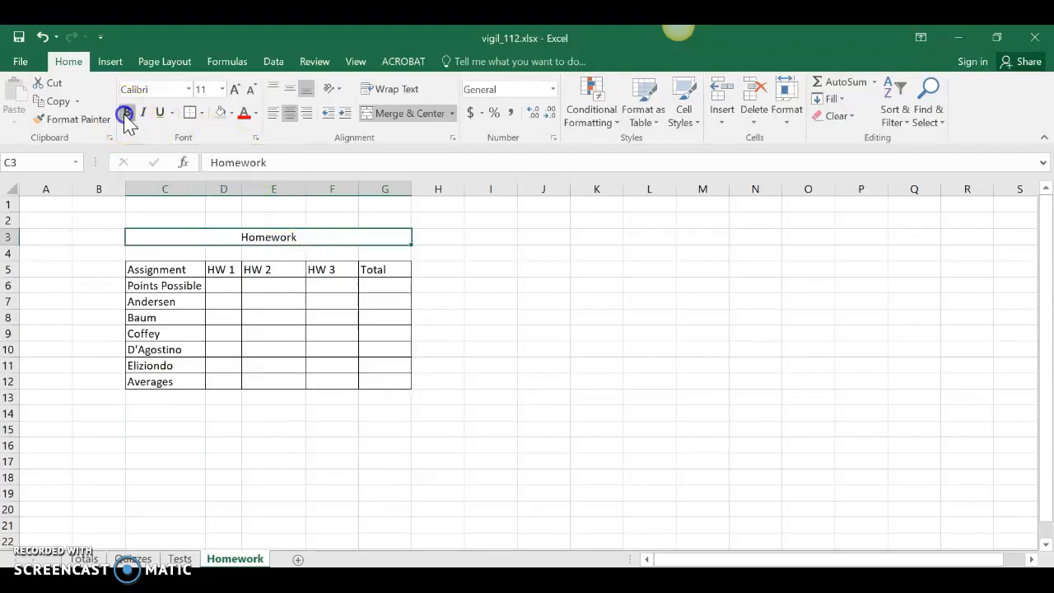
left_click(237, 94)
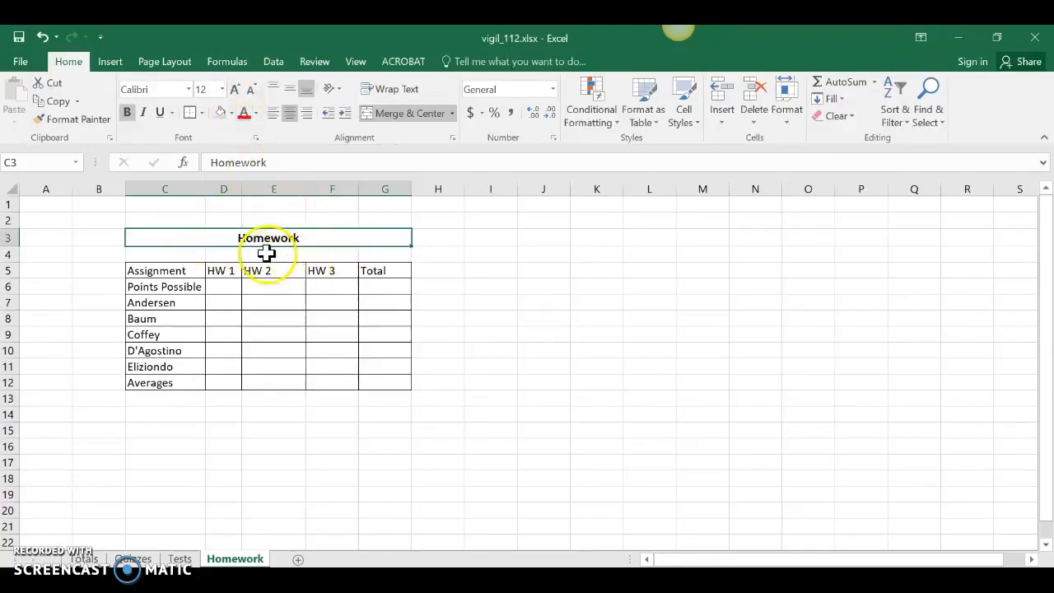
left_click(234, 113)
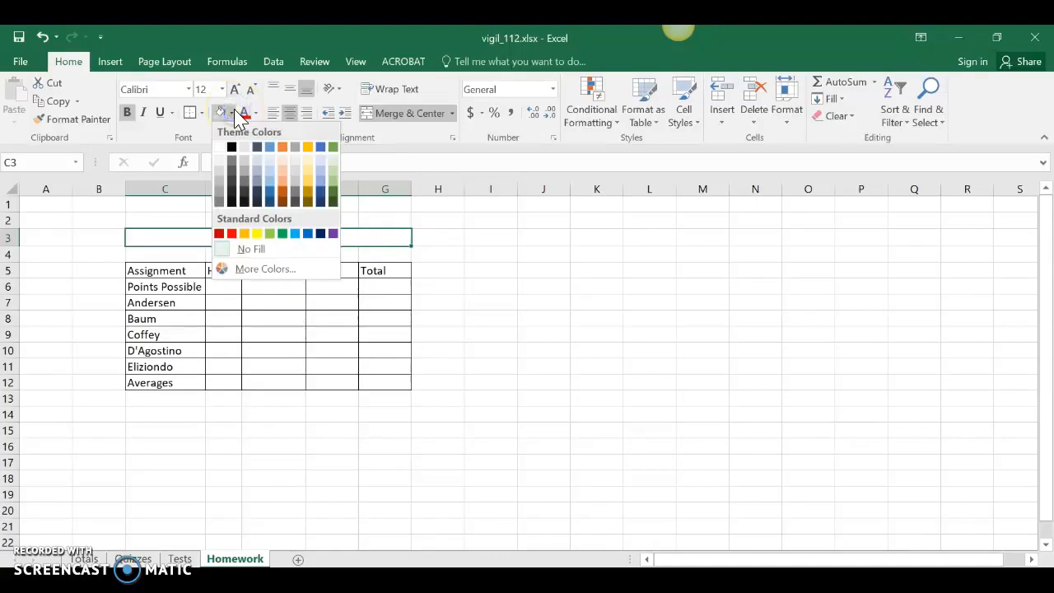
left_click(306, 161)
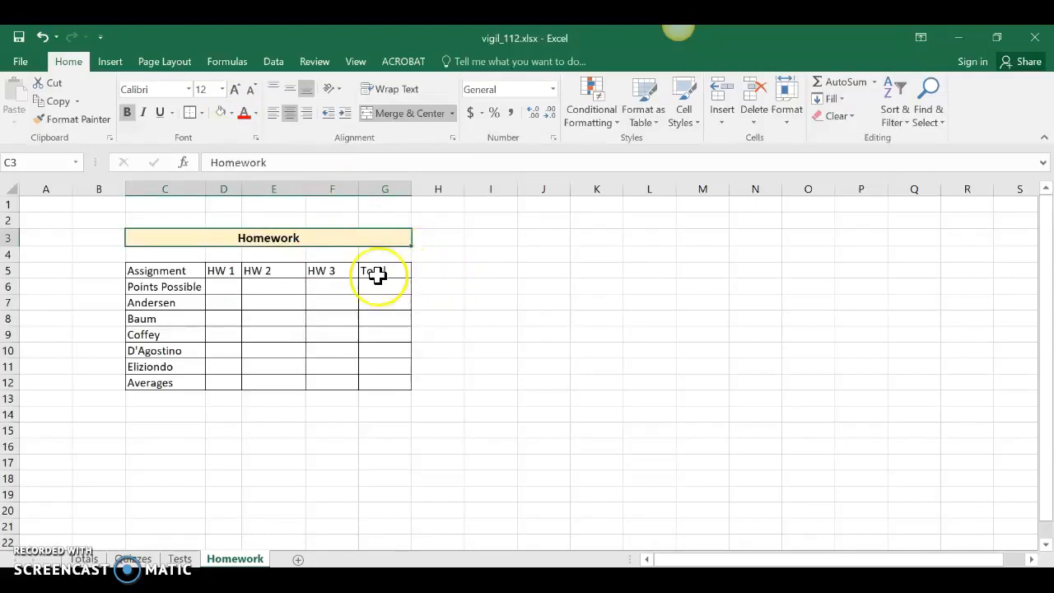
Shade the two header rows C5:G6 light grey
left_click_drag(171, 271, 369, 287)
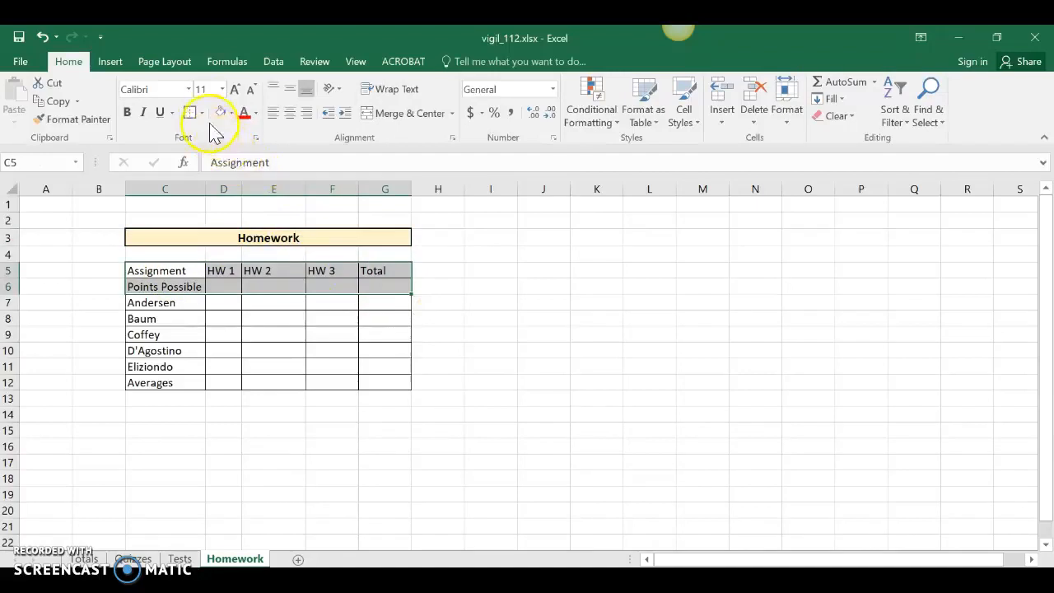
left_click(232, 113)
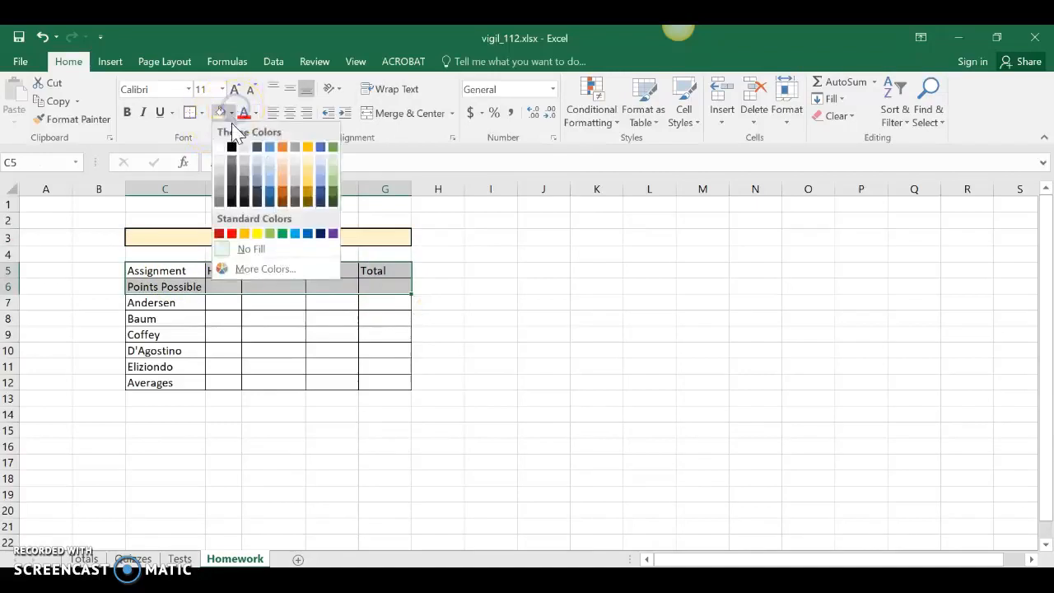
left_click(219, 172)
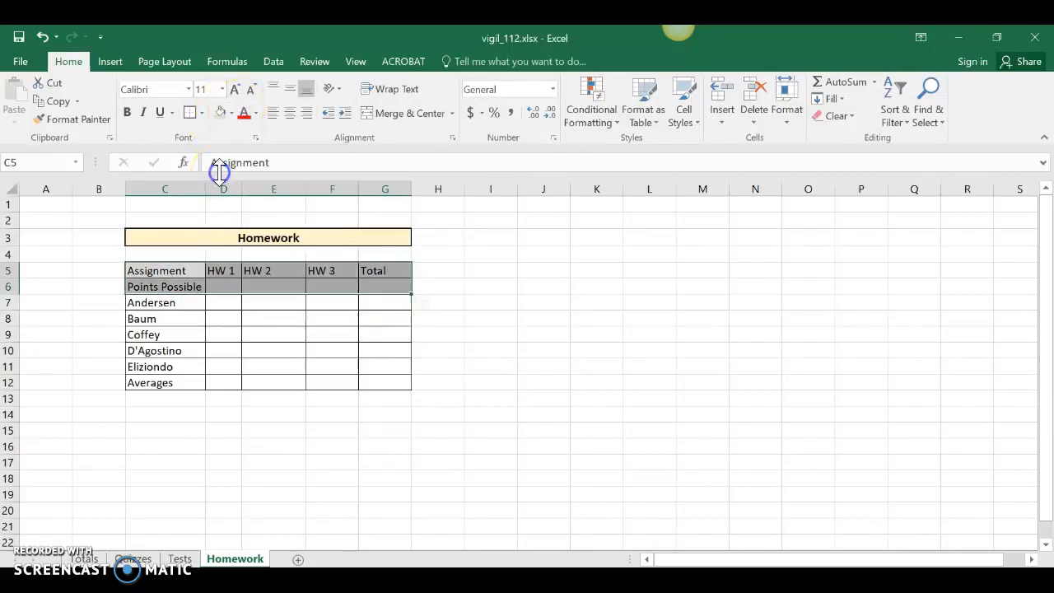
Shade the Averages row C12:G12 and the Total cells G7:G11 grey too
left_click_drag(171, 382, 376, 381)
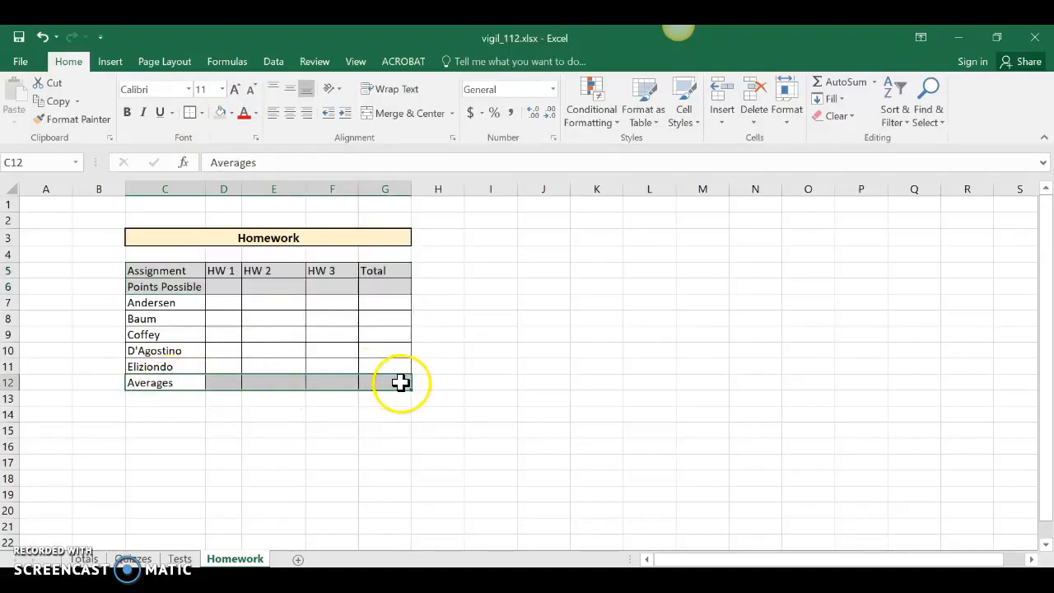
left_click(221, 114)
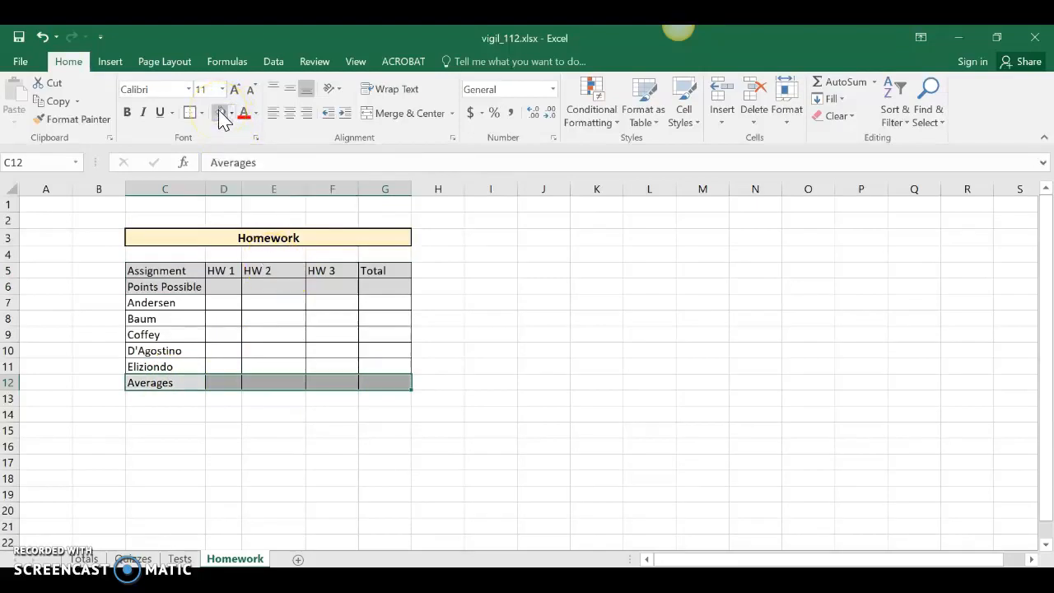
left_click(232, 114)
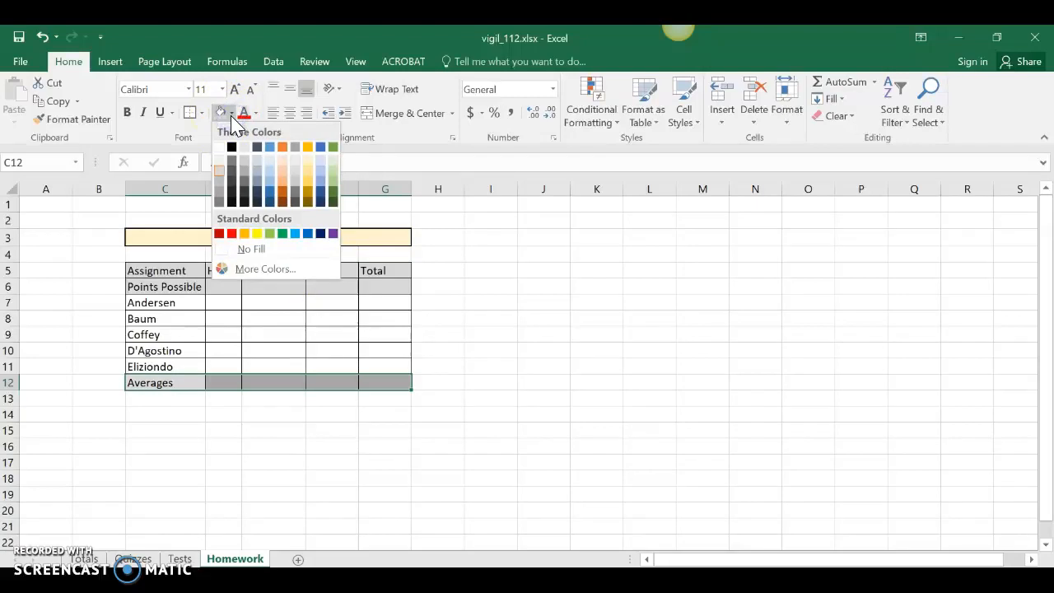
left_click(231, 114)
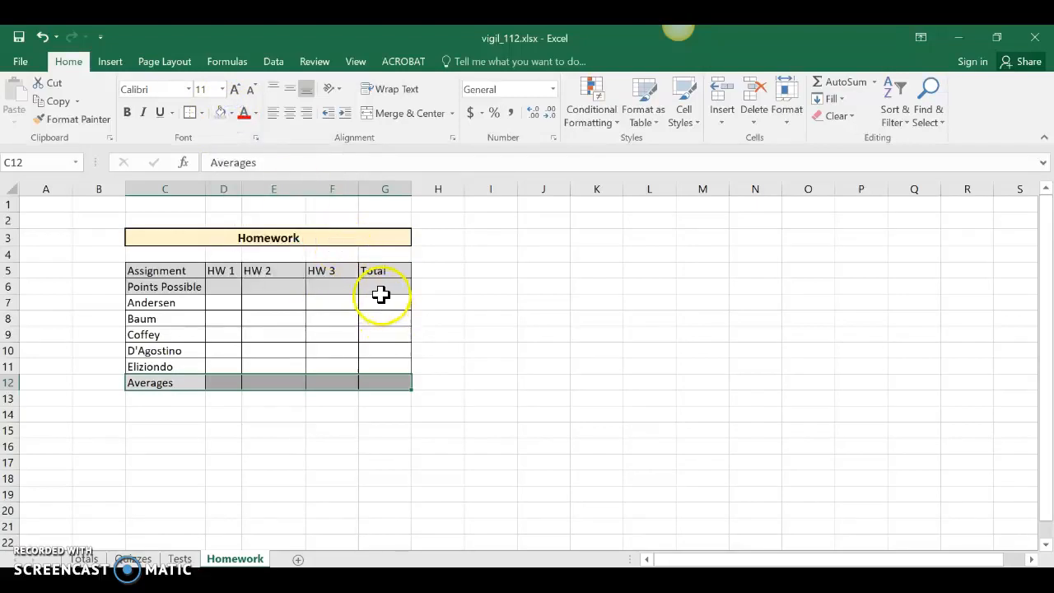
left_click_drag(381, 298, 388, 365)
left_click(219, 112)
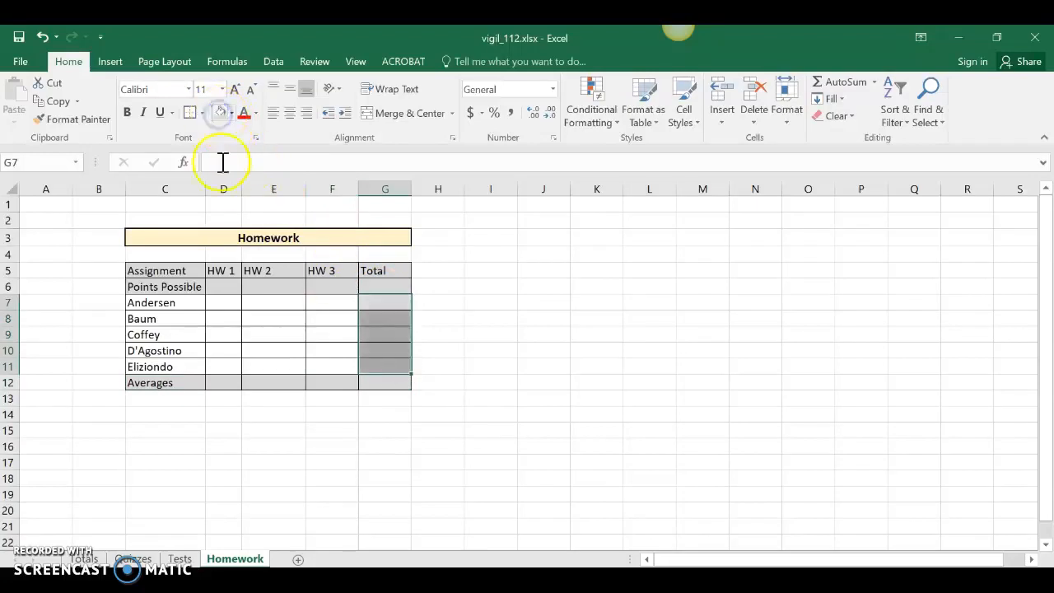
left_click(260, 414)
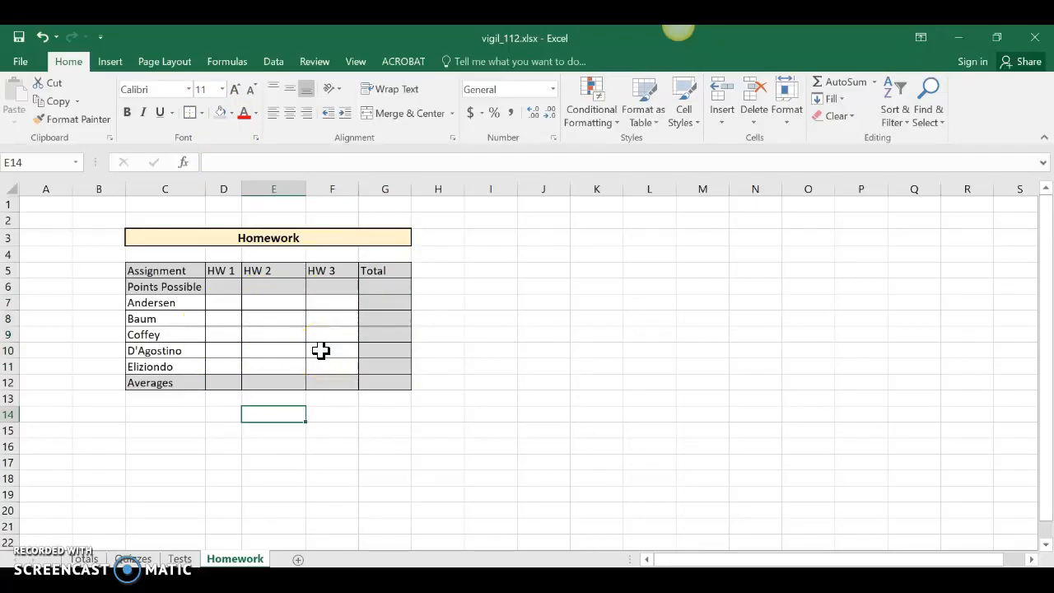
left_click(179, 559)
On the Tests sheet, check the points possible and show Test 1 scores as whole numbers
left_click(179, 559)
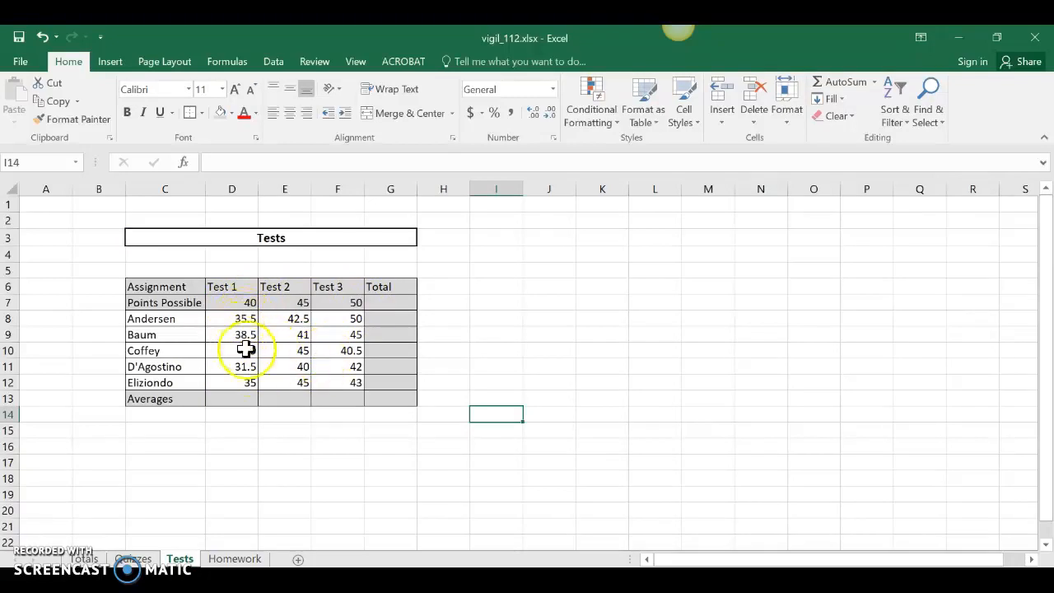
left_click(238, 301)
left_click(282, 300)
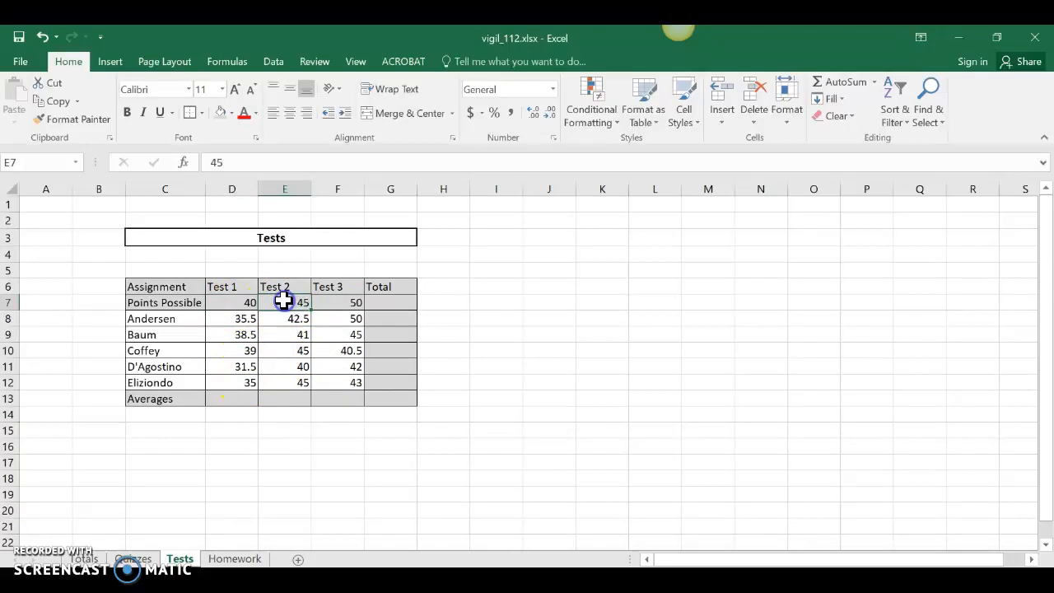
left_click(347, 300)
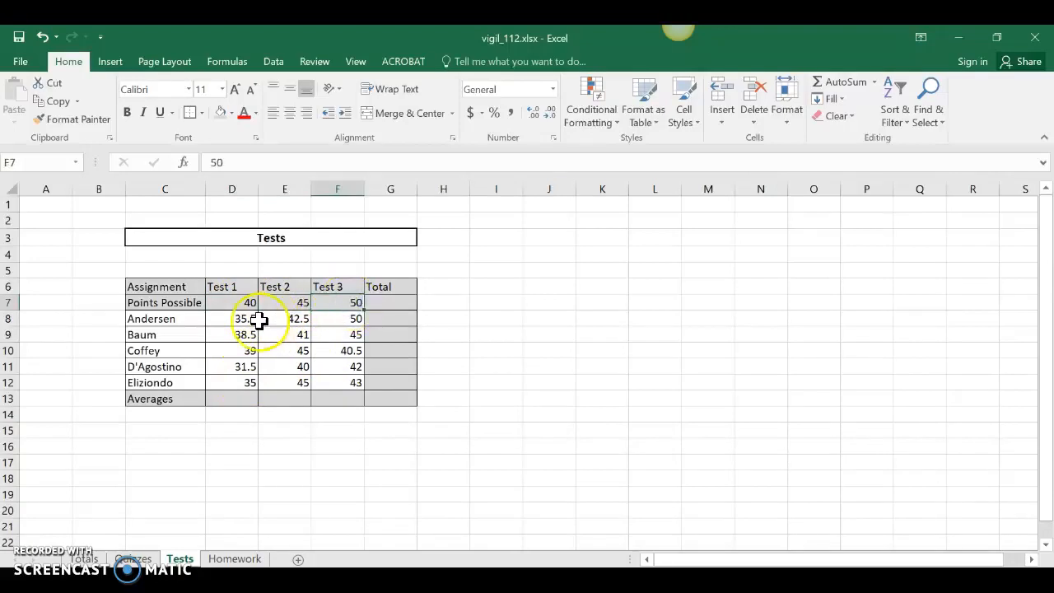
left_click(301, 301)
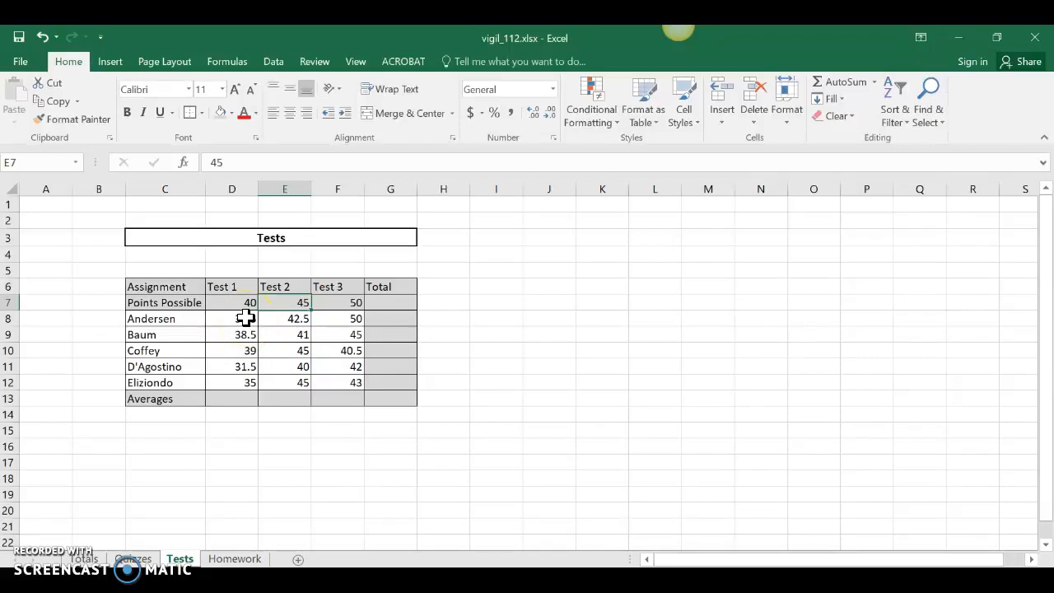
left_click_drag(247, 318, 247, 382)
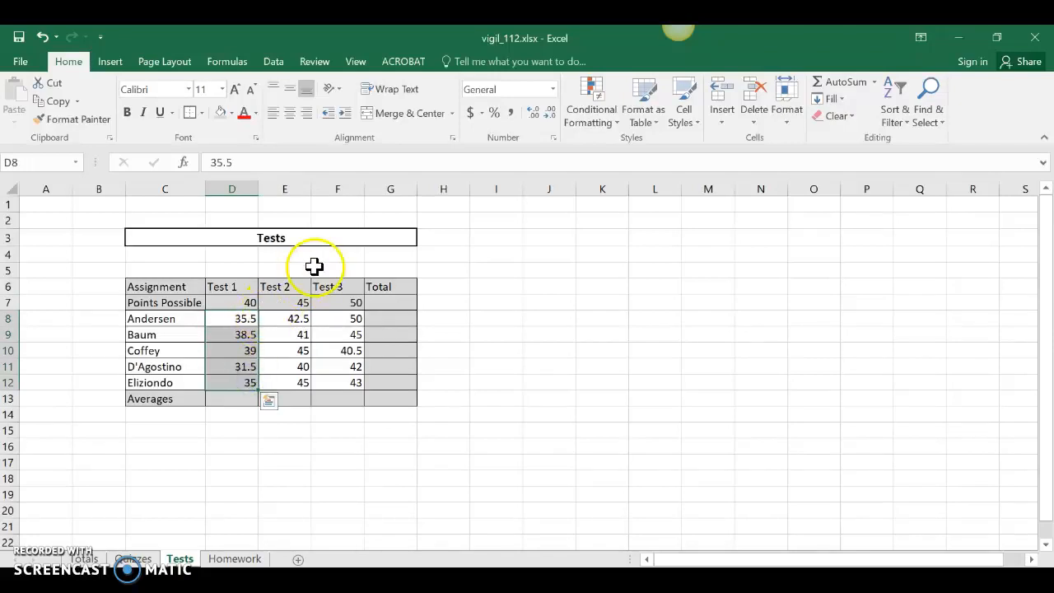
left_click(553, 119)
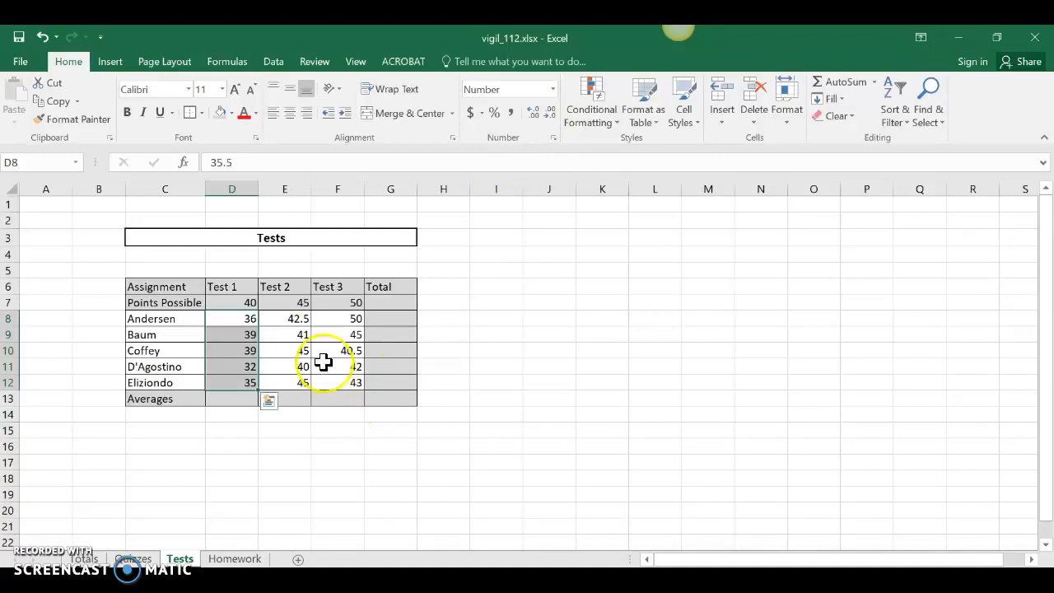
Give Test 2 scores one decimal place and round Test 3 scores to whole numbers
left_click_drag(298, 321, 294, 378)
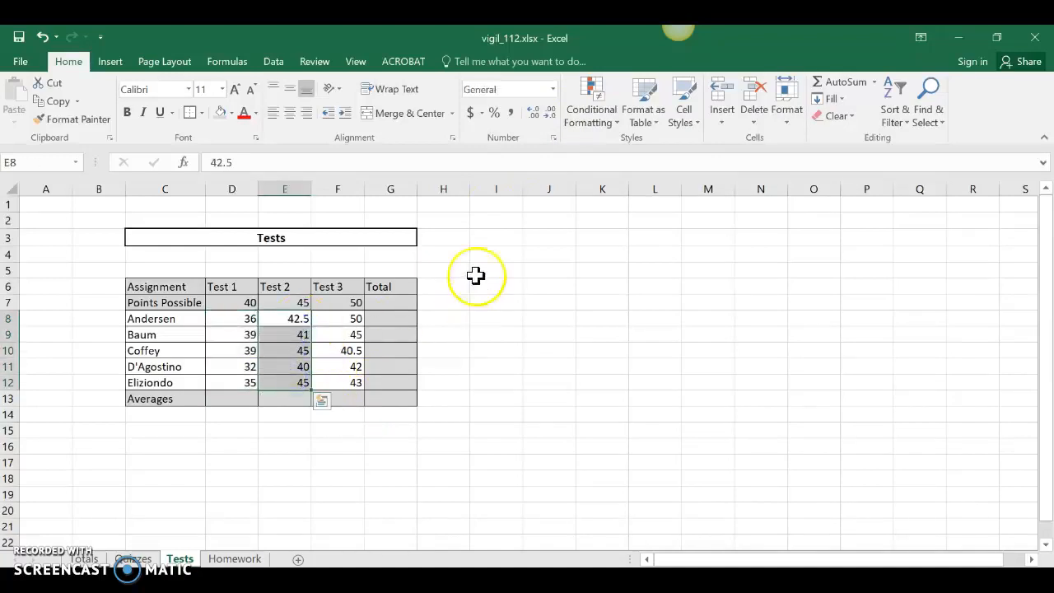
left_click(533, 112)
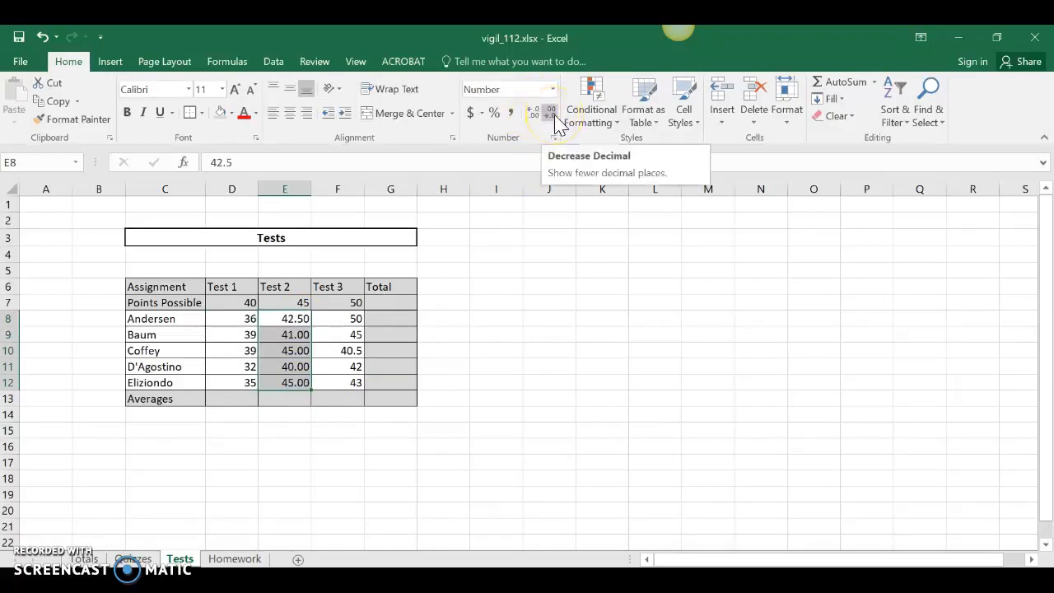
left_click(555, 116)
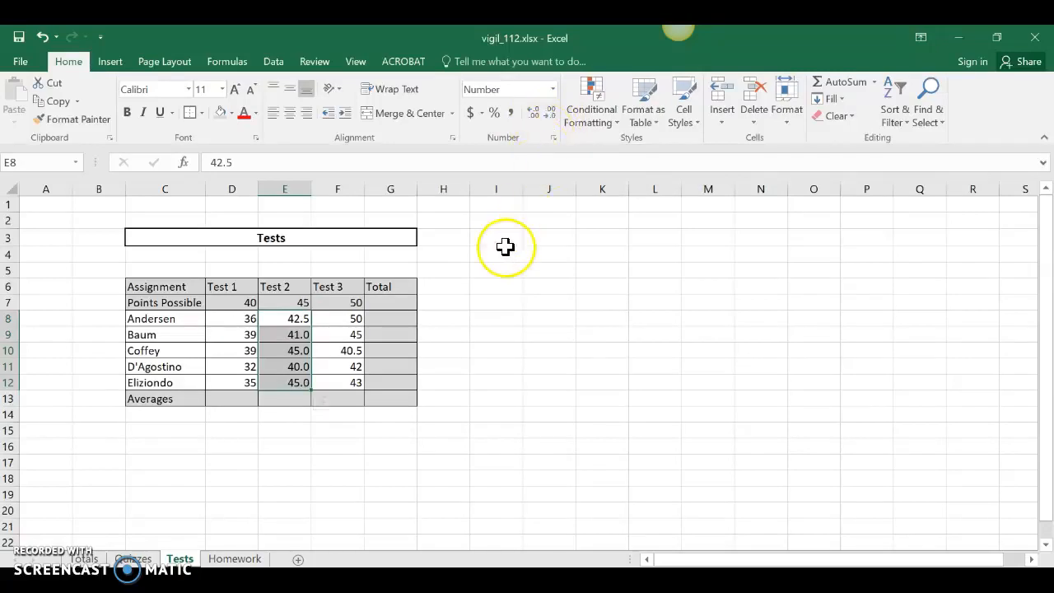
left_click_drag(351, 317, 351, 377)
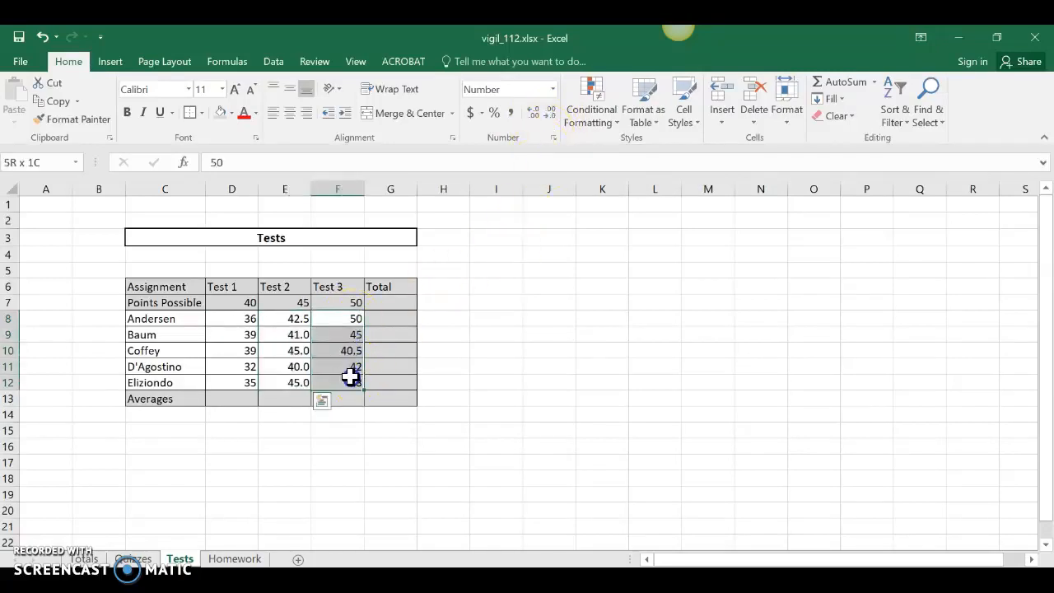
left_click(552, 115)
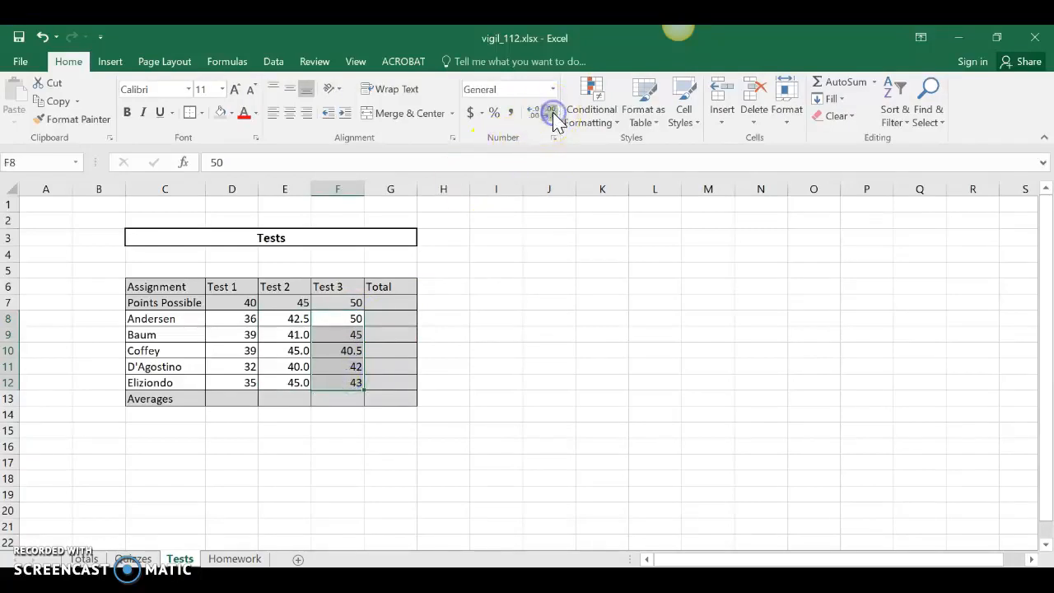
left_click(528, 112)
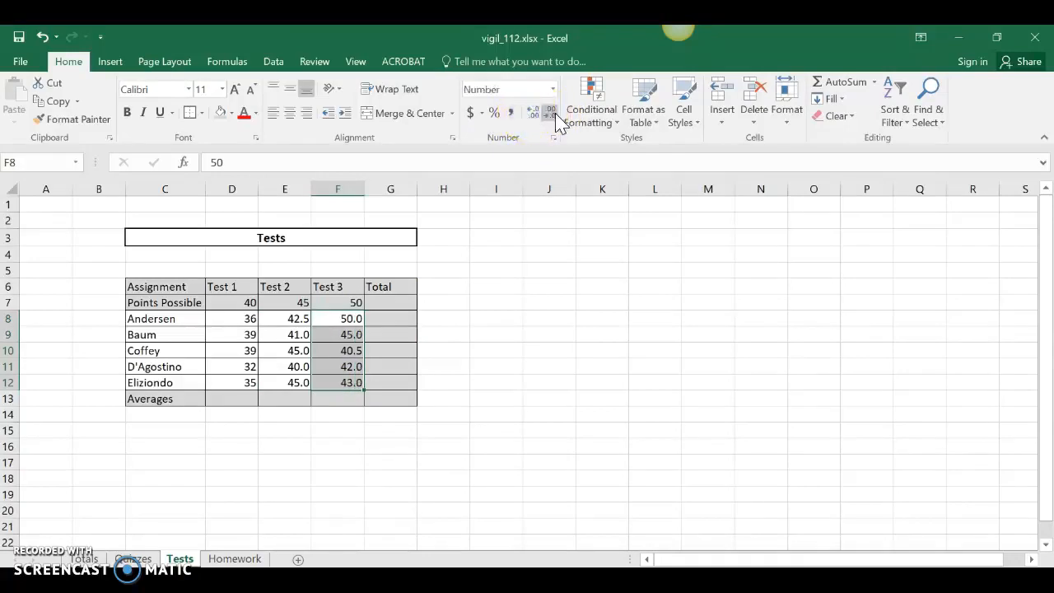
left_click(552, 115)
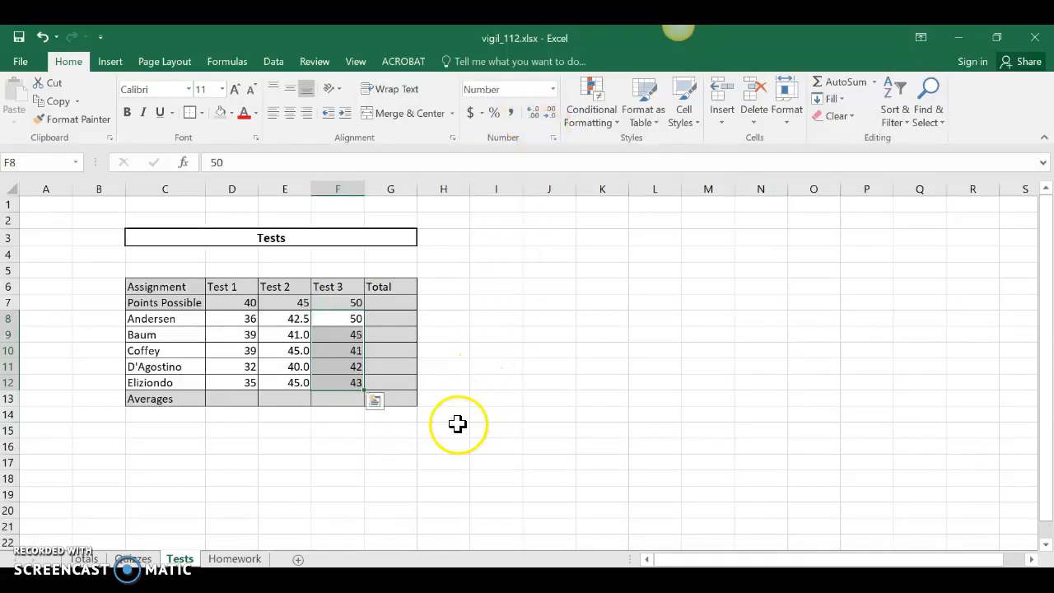
left_click(380, 442)
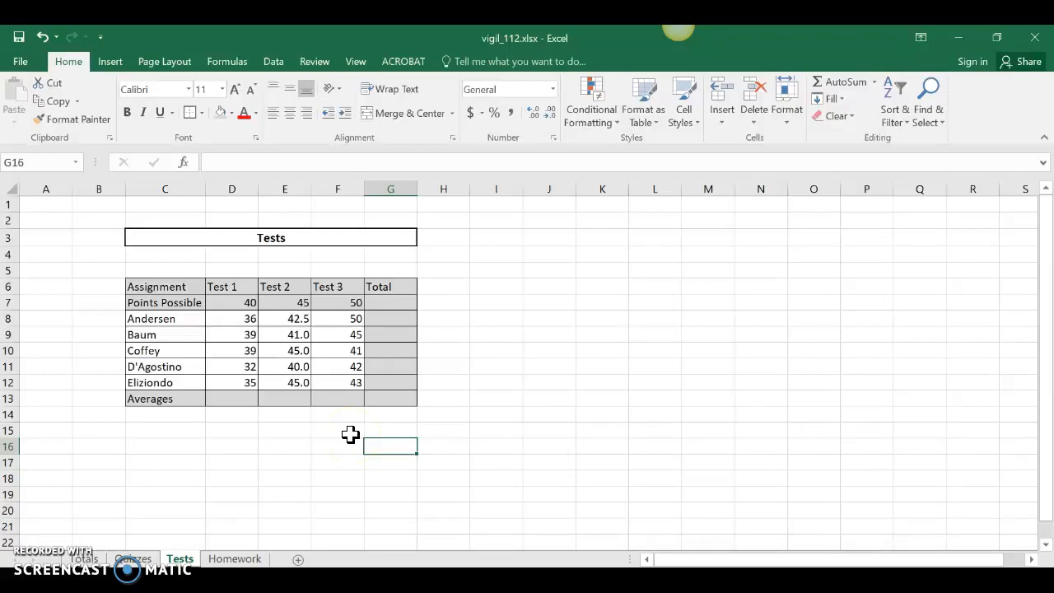
Insert a comment 'Let her retake this test.' on F10, fixing the 'hr' typo
left_click(330, 350)
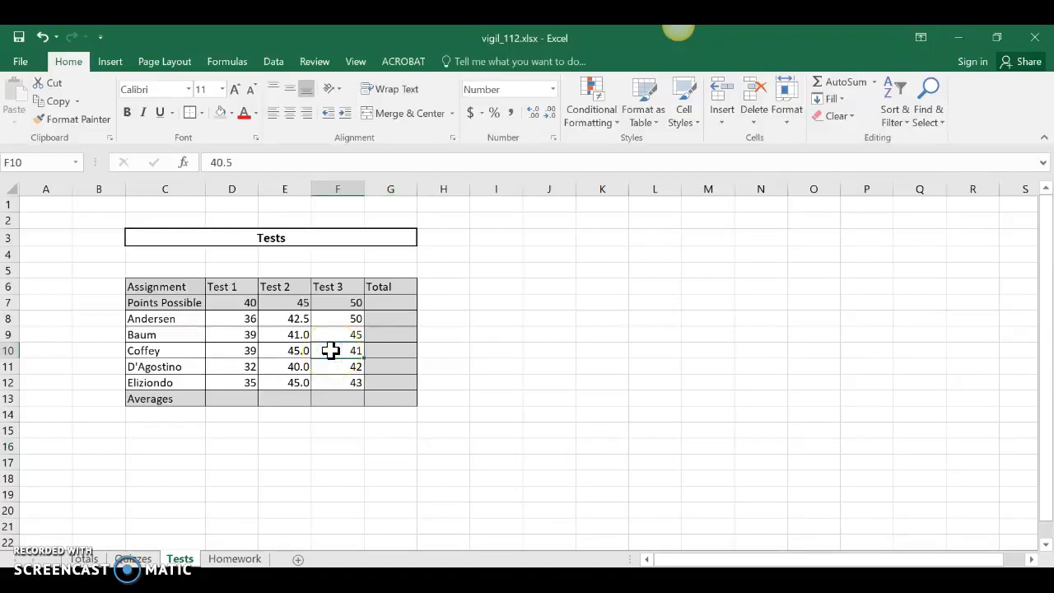
right_click(330, 350)
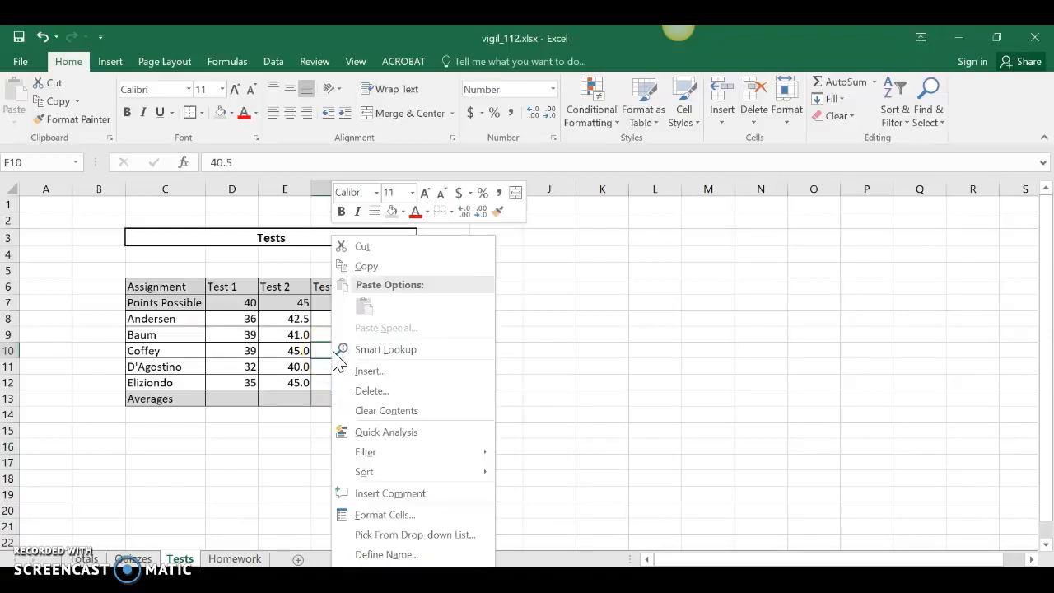
left_click(387, 494)
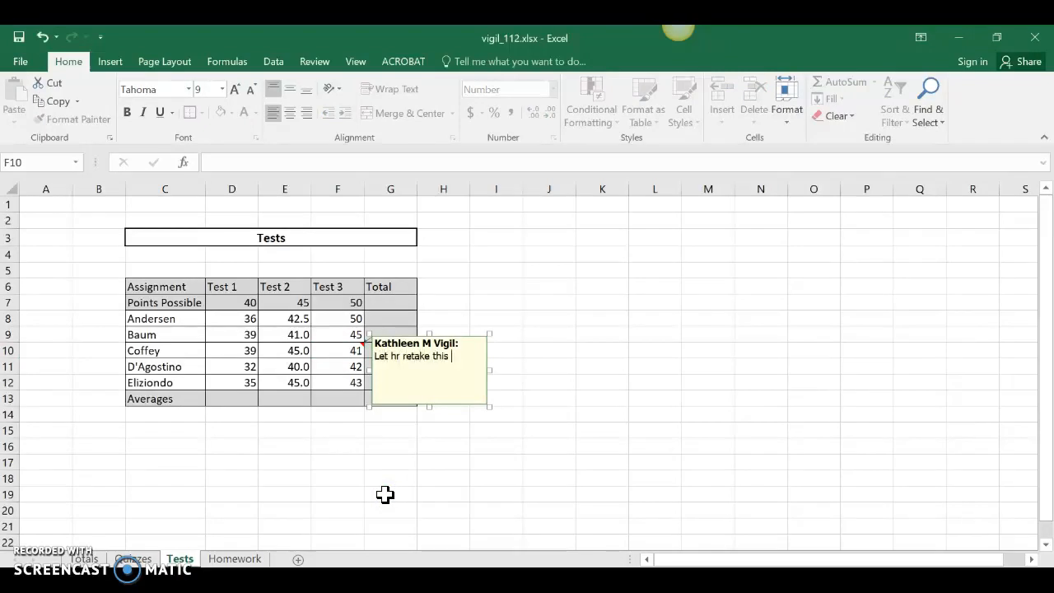
type("Let hr retake this test.")
left_click(399, 363)
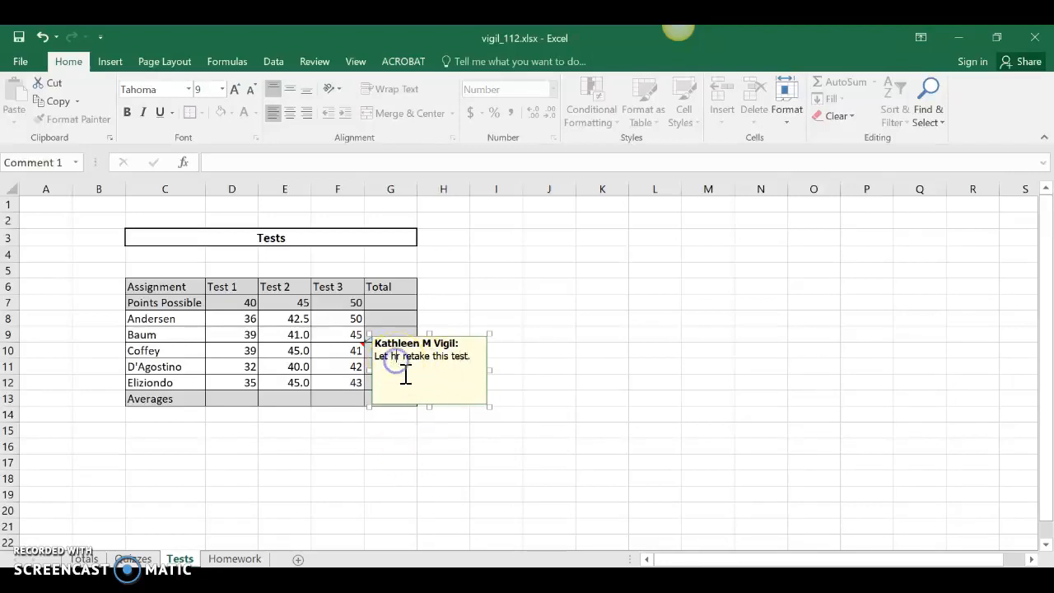
type("e")
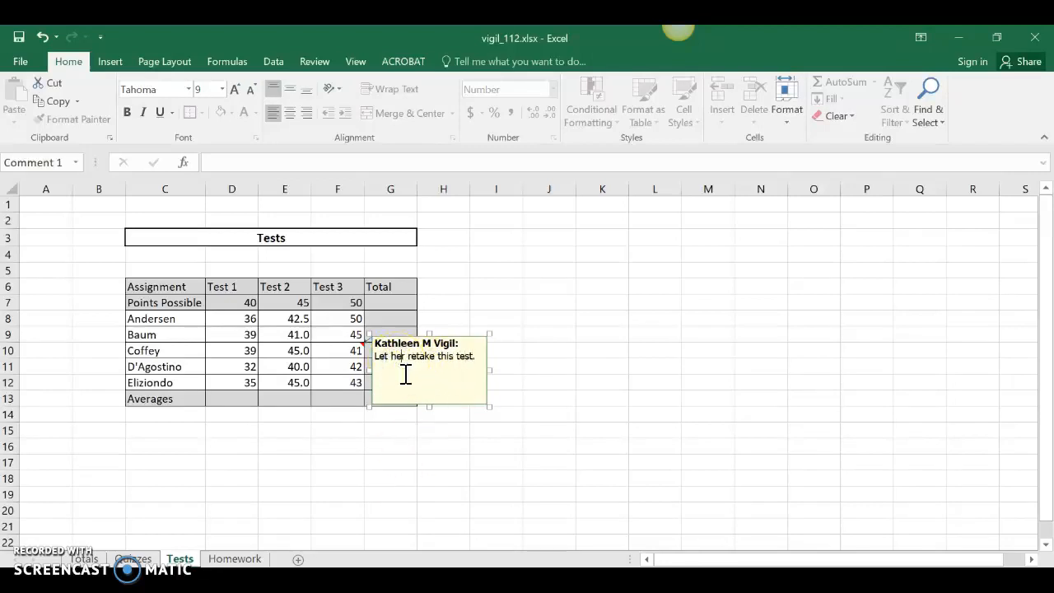
left_click(549, 368)
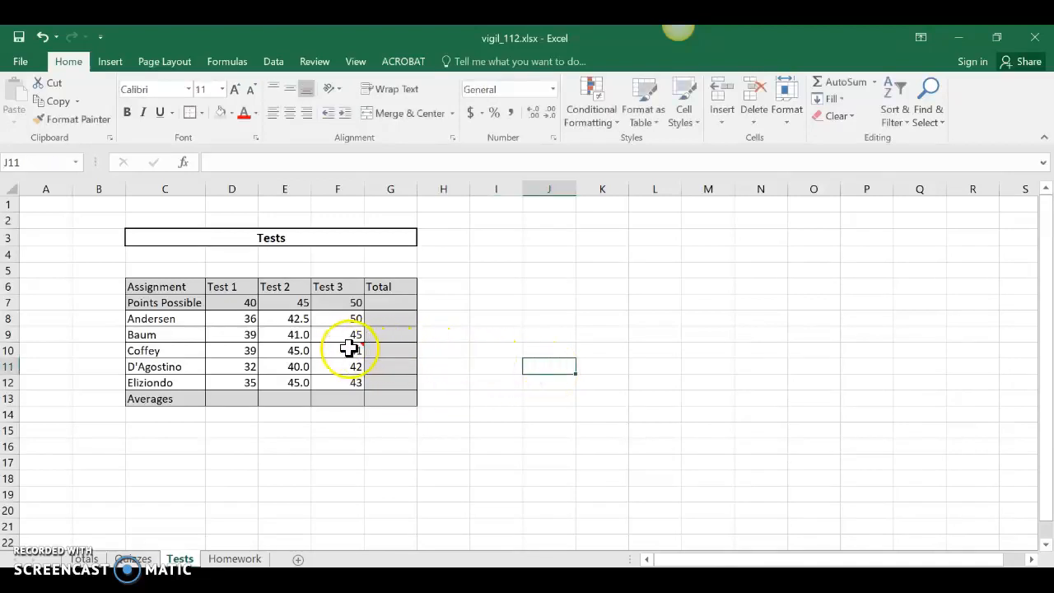
mouse_move(346, 349)
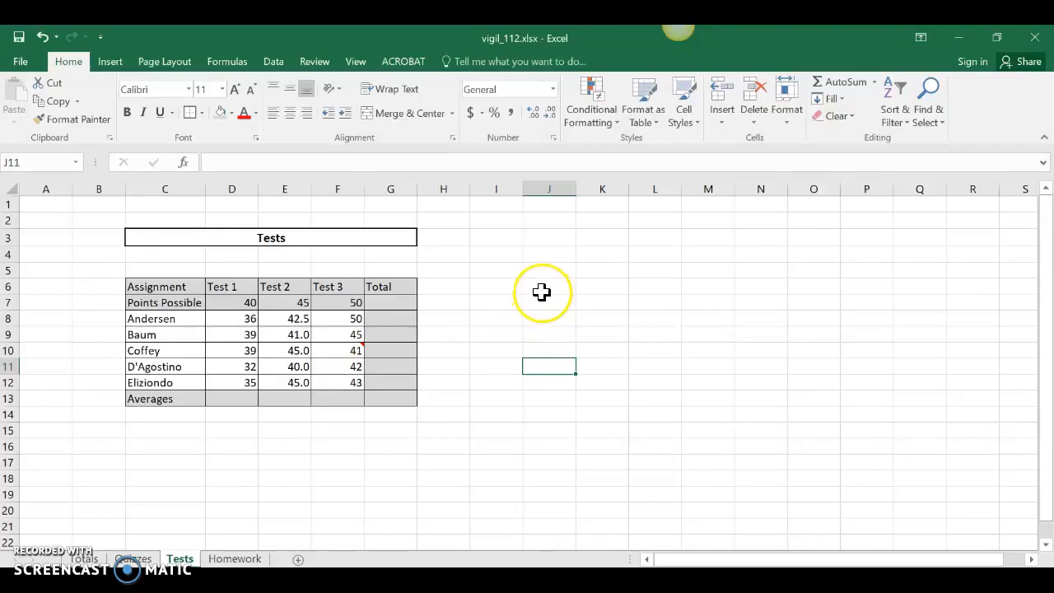
Type the sentence 'The test in this unit were given at the end of each chapter.' into J15 and commit it
left_click(534, 429)
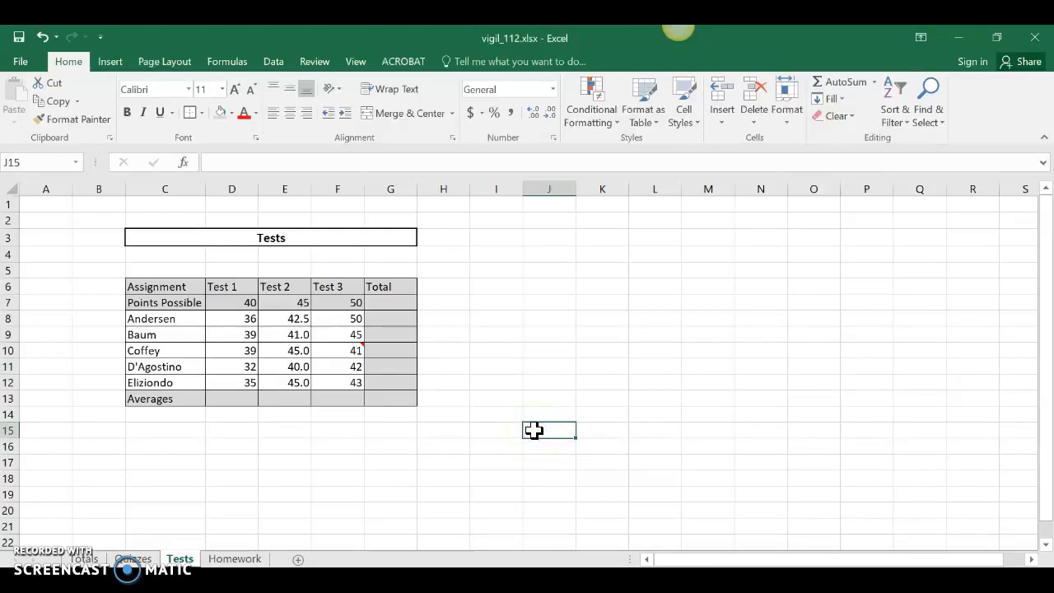
type("The test in this unit were given")
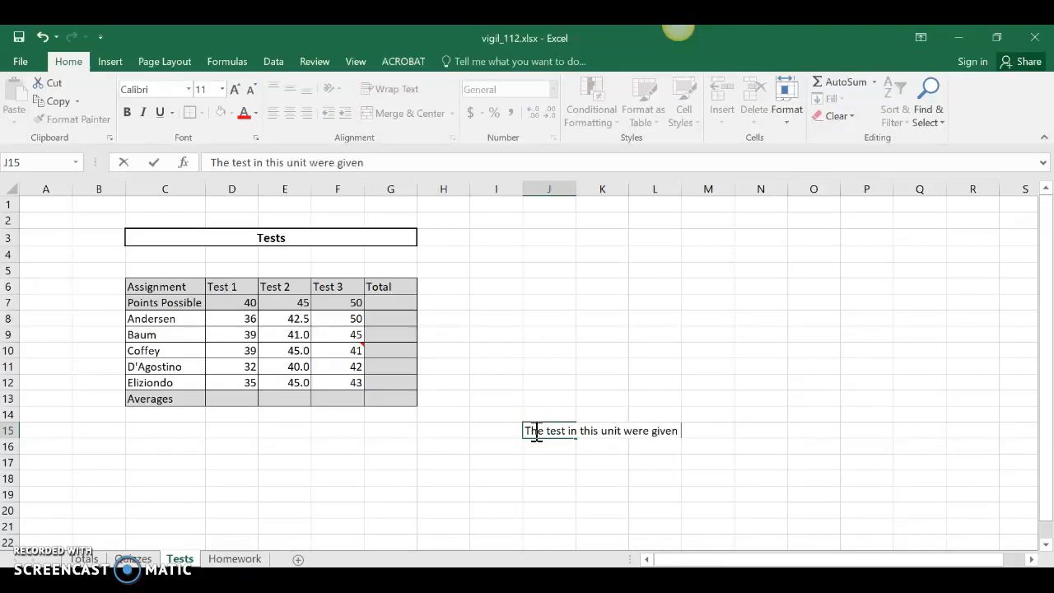
type(" at the end o")
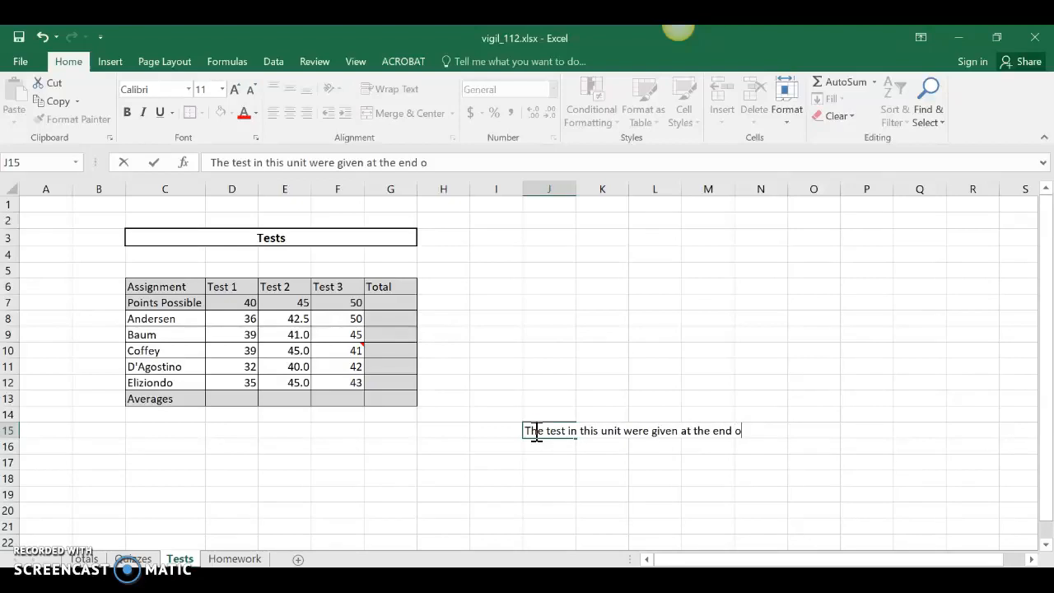
type("f each chapter.")
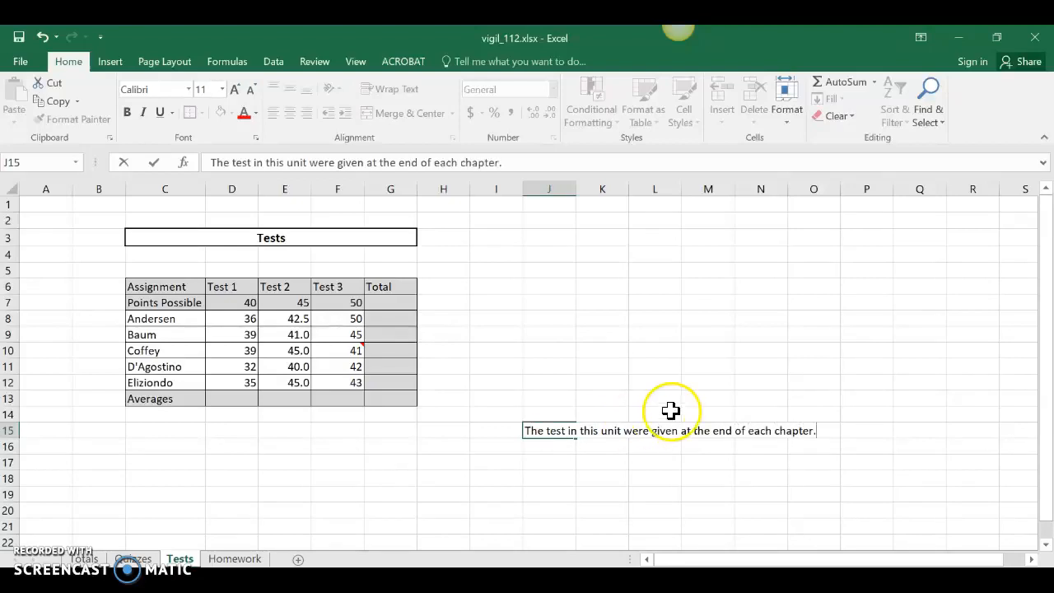
left_click(585, 476)
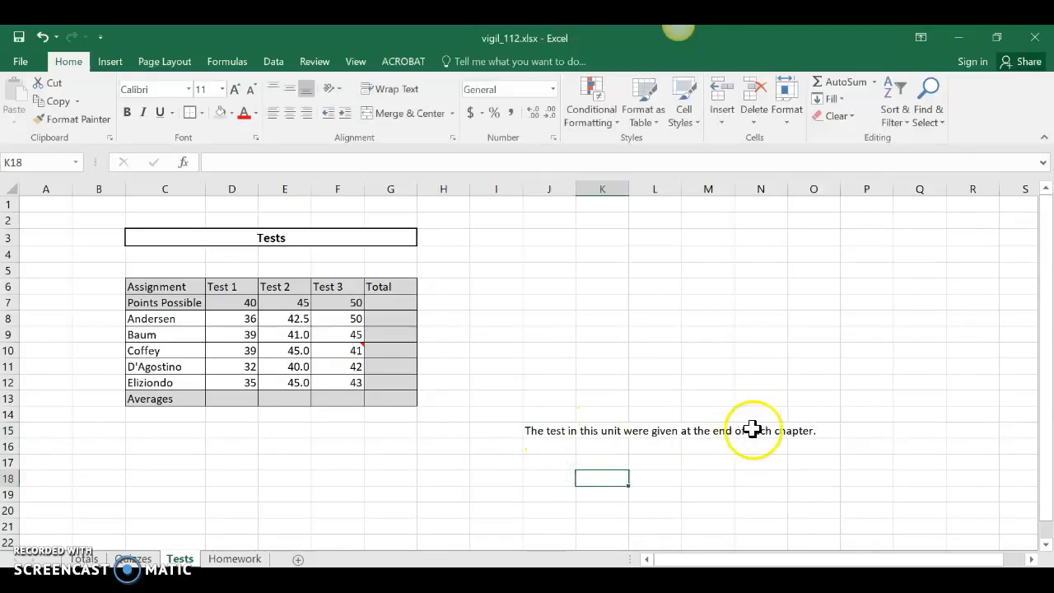
Drag column J wider, then apply Wrap Text to the whole column
left_click_drag(577, 189, 682, 190)
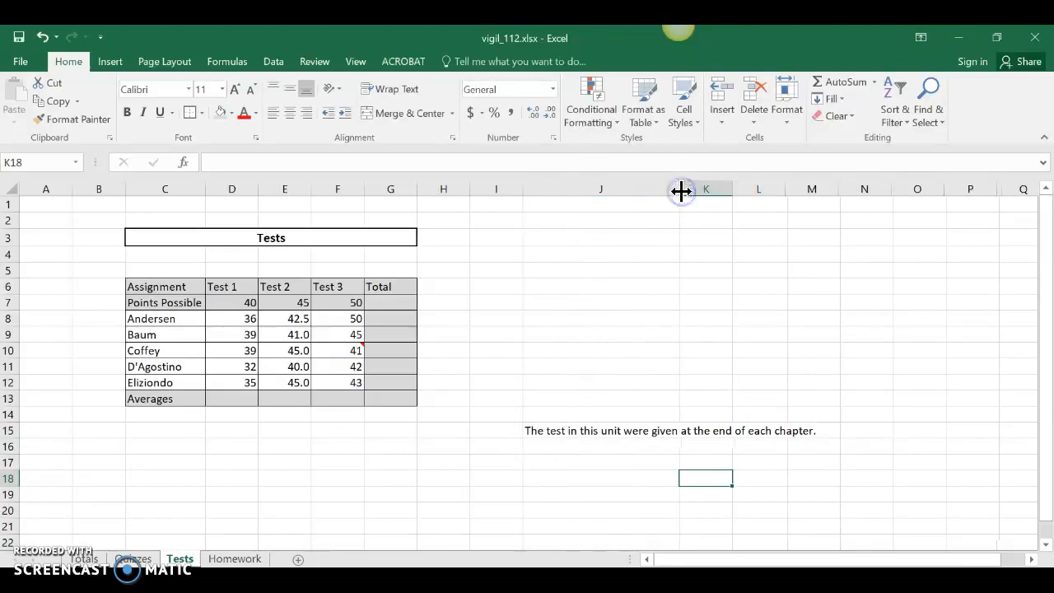
left_click(600, 188)
left_click(599, 188)
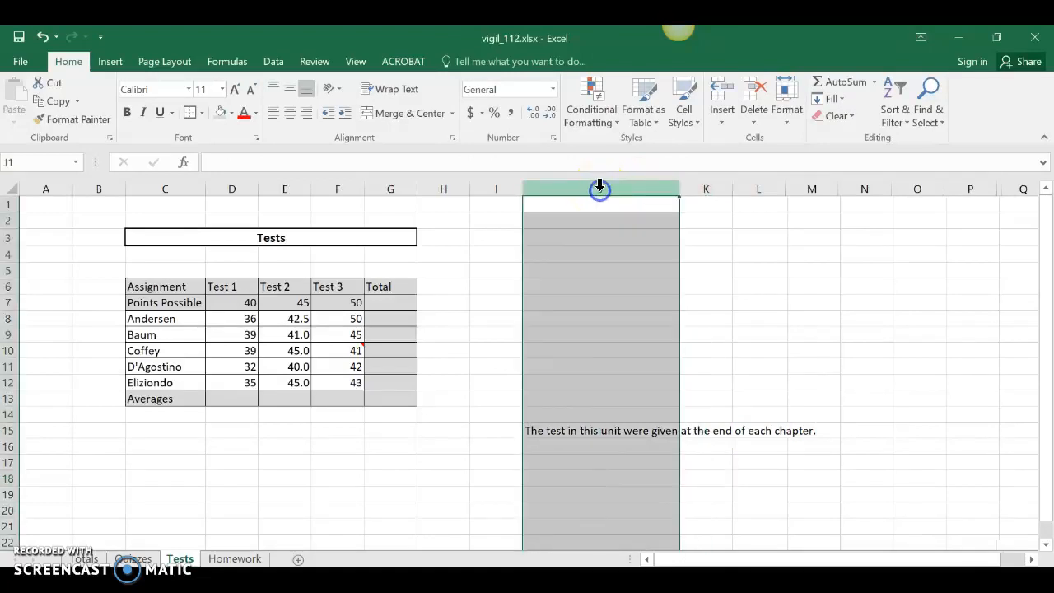
left_click(401, 94)
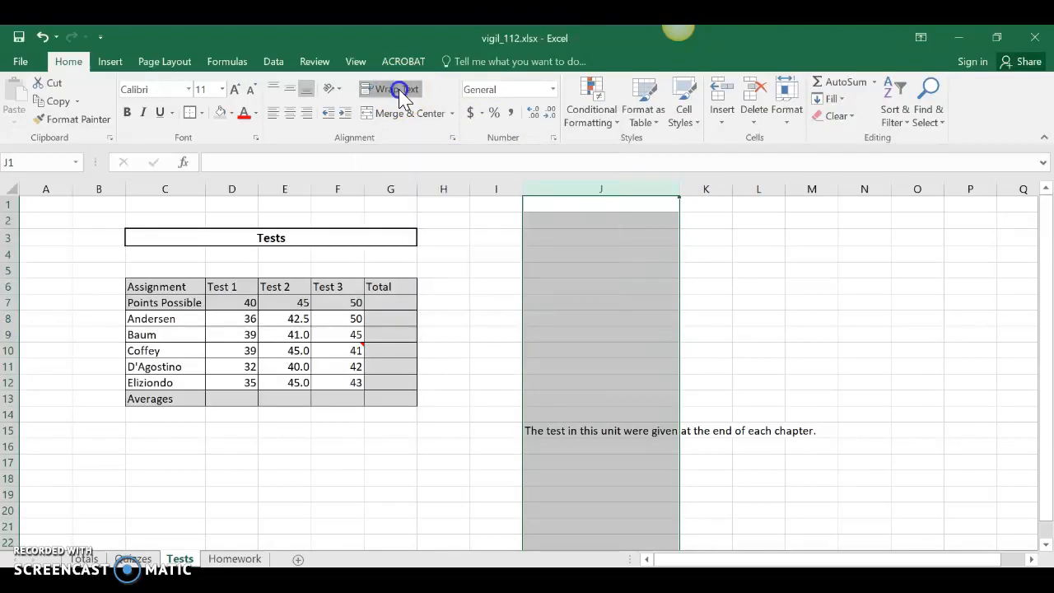